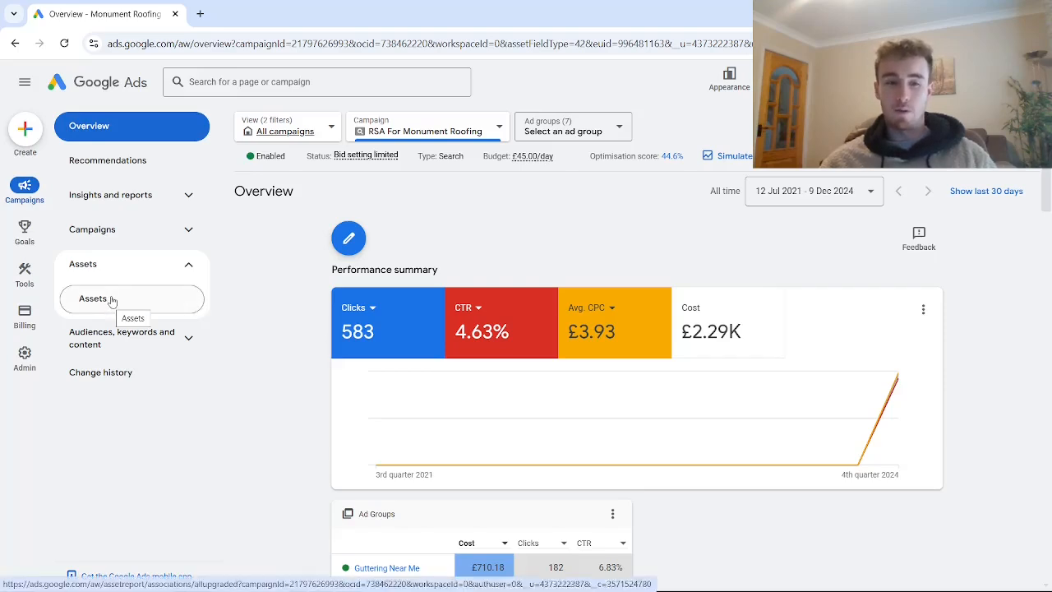
# Step: Start a new call asset from the campaign's assets and add it at campaign level to RSA For Monument Roofing
pyautogui.click(112, 301)
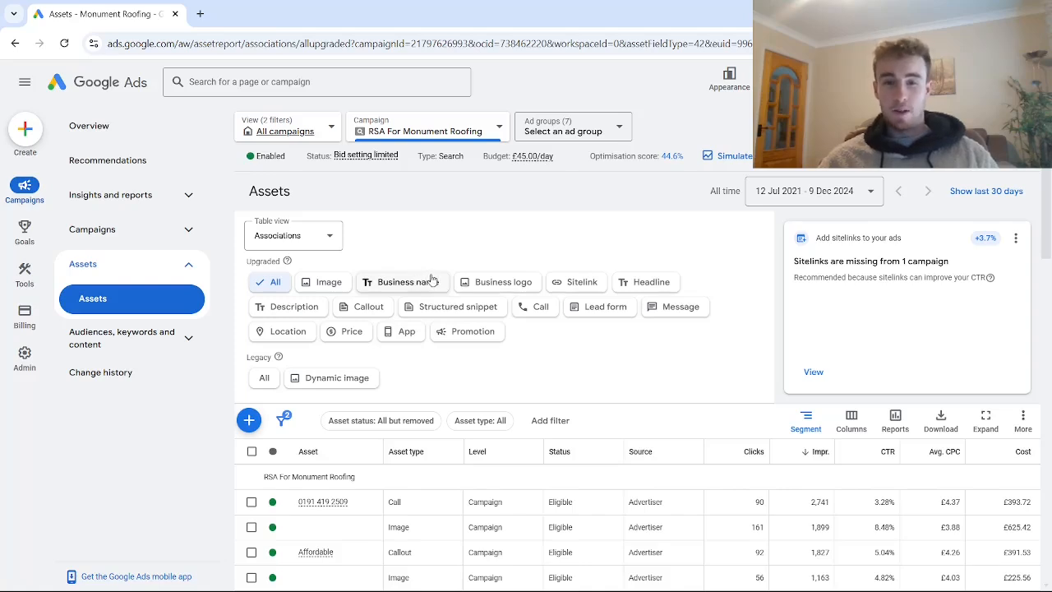
pyautogui.click(529, 313)
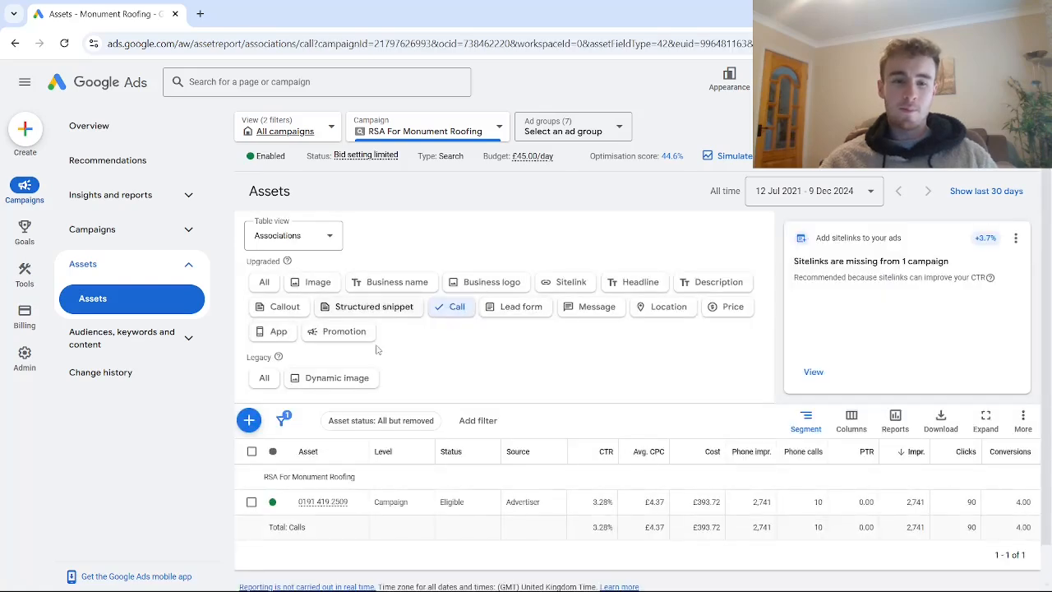
pyautogui.click(250, 421)
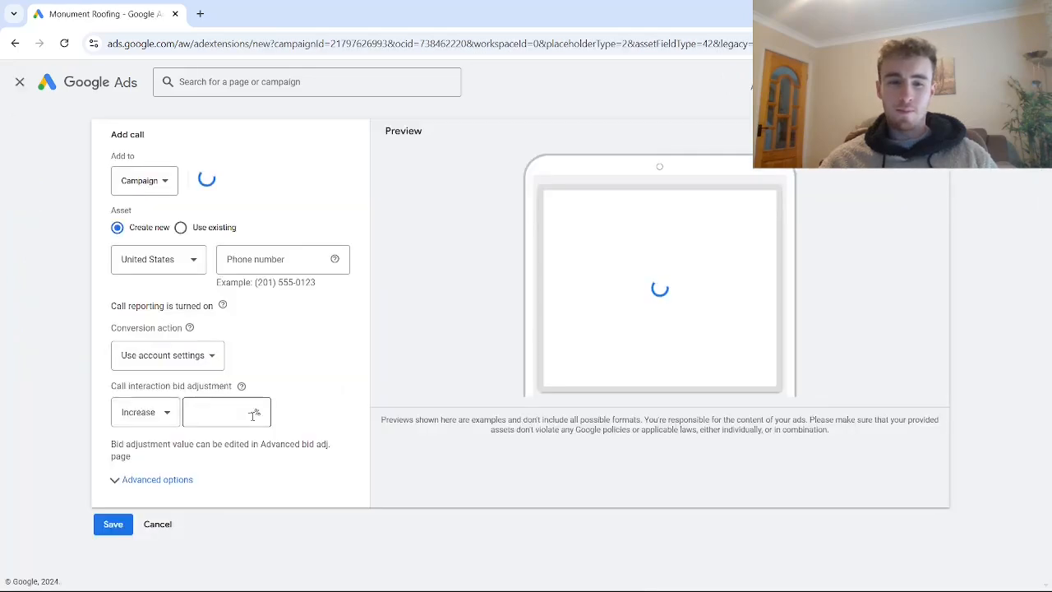
pyautogui.click(152, 187)
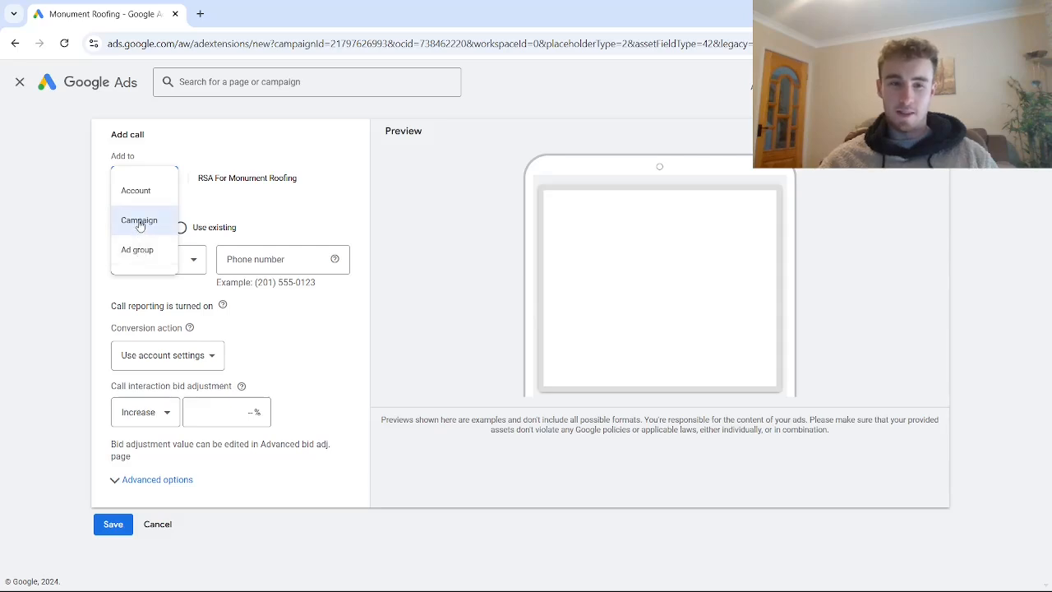
pyautogui.click(140, 222)
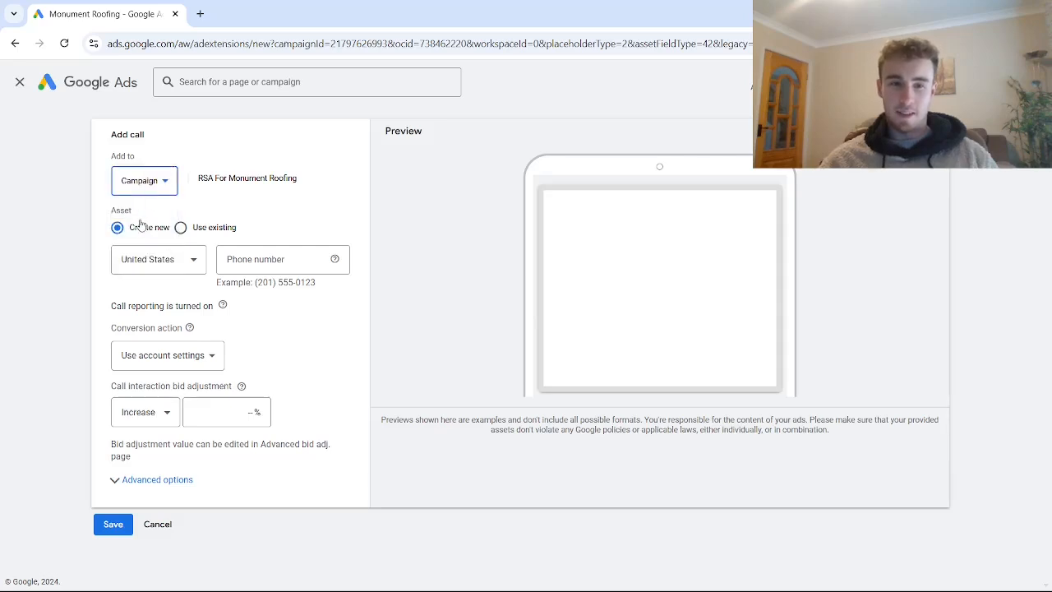
# Step: Choose United States as the country, enter the phone number, save the call asset, and check its entry in the call assets table
pyautogui.click(164, 260)
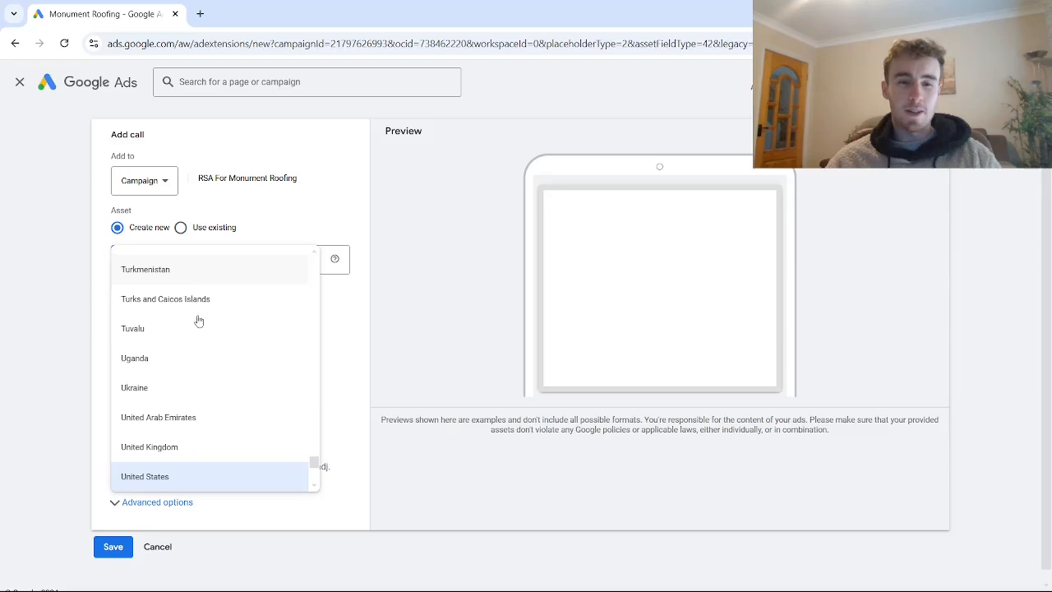
pyautogui.click(174, 478)
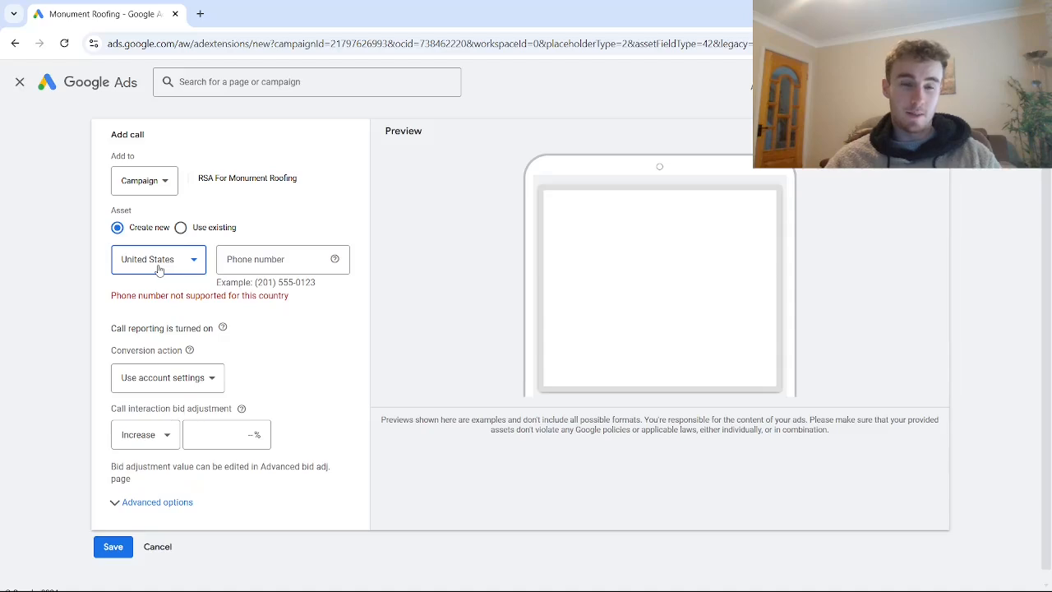
pyautogui.click(250, 258)
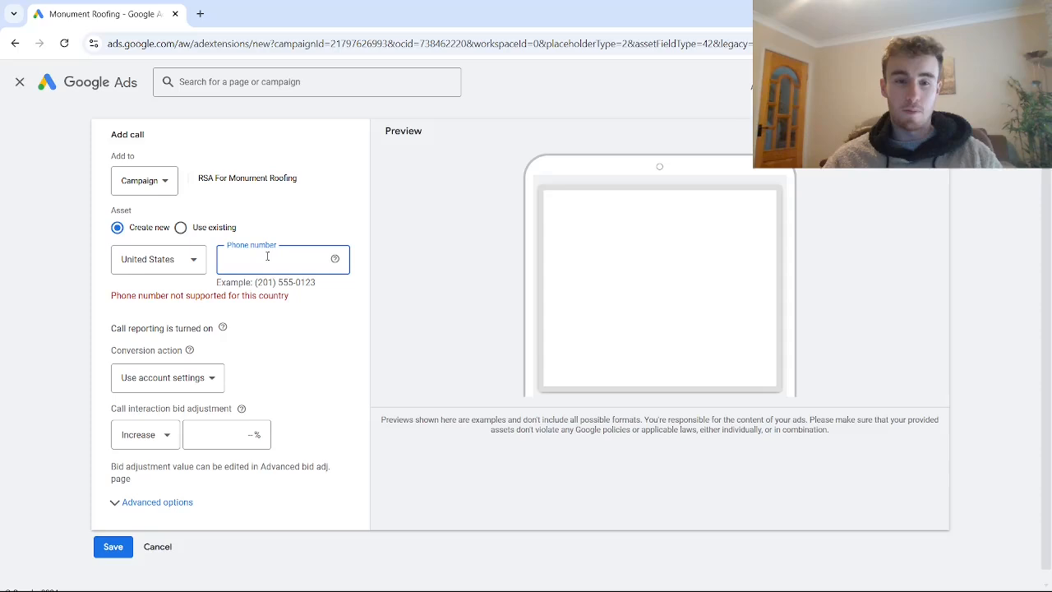
pyautogui.write('(201) 555-0123')
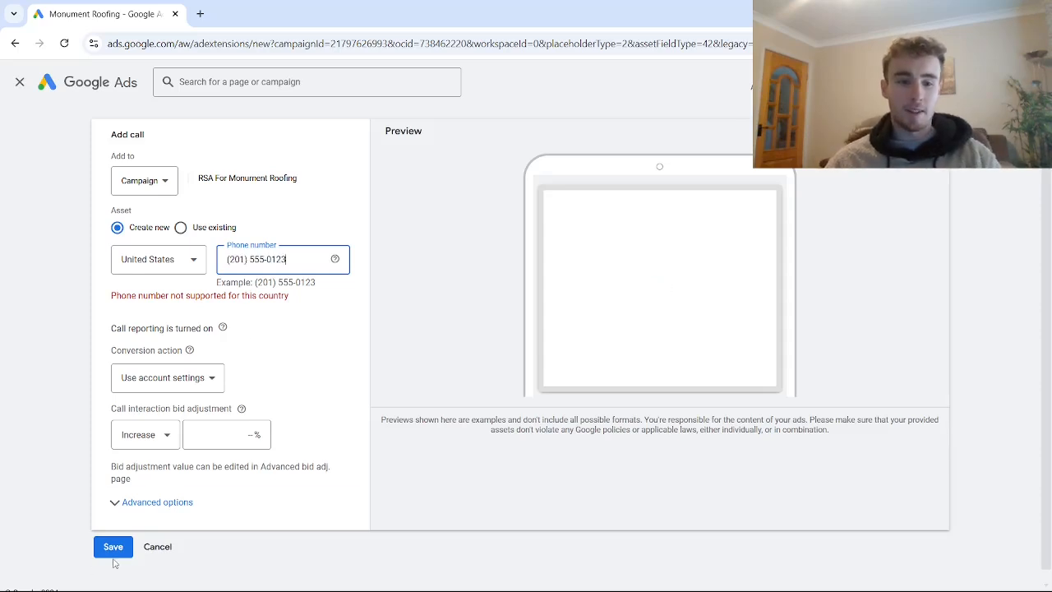
pyautogui.click(113, 551)
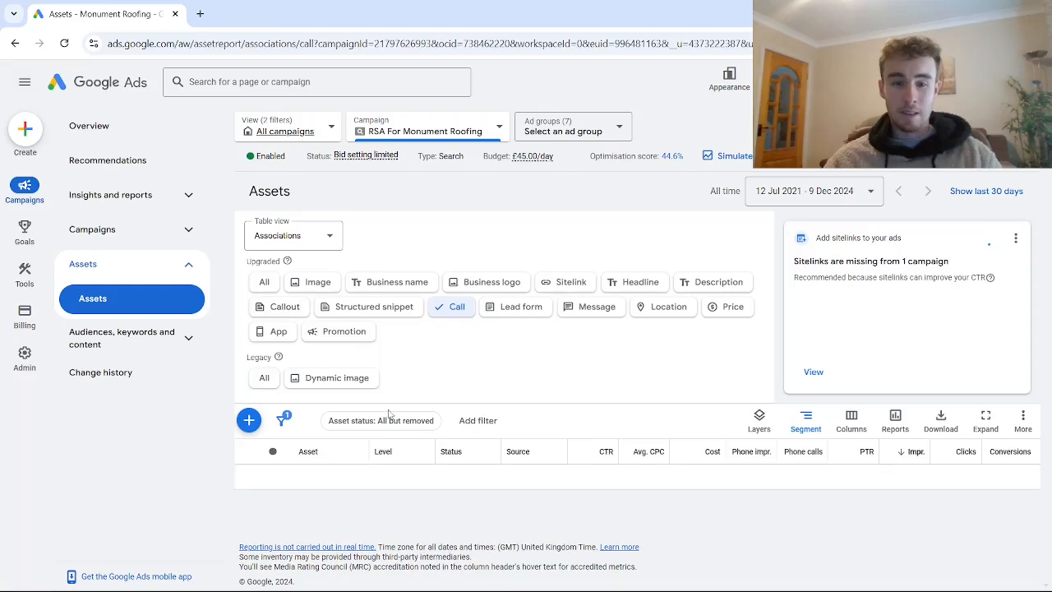
pyautogui.scroll(-2, 383, 417)
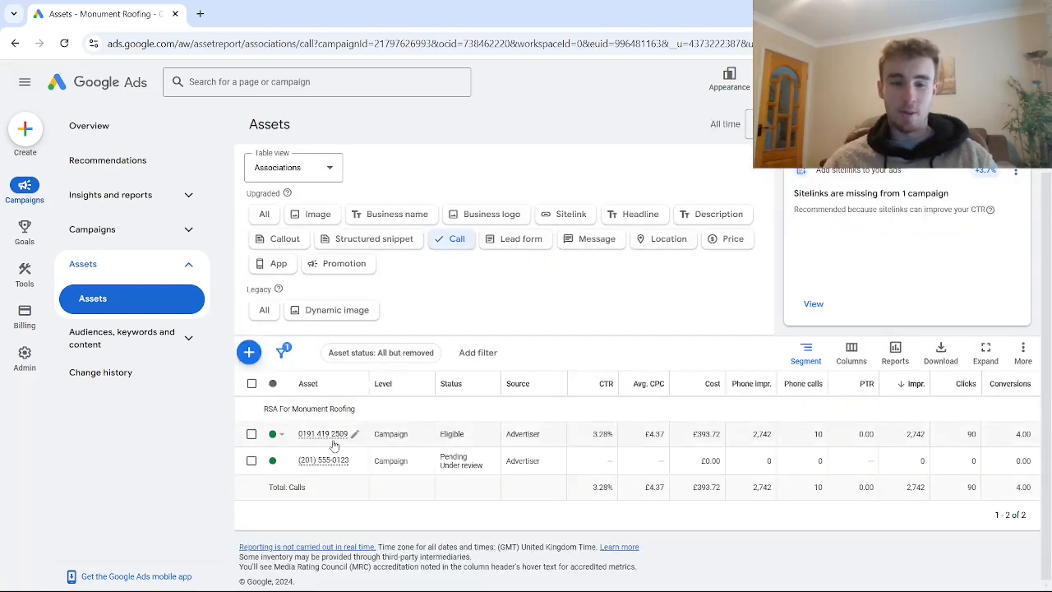
pyautogui.scroll(2, 337, 444)
pyautogui.scroll(-2, 328, 483)
pyautogui.moveTo(327, 467)
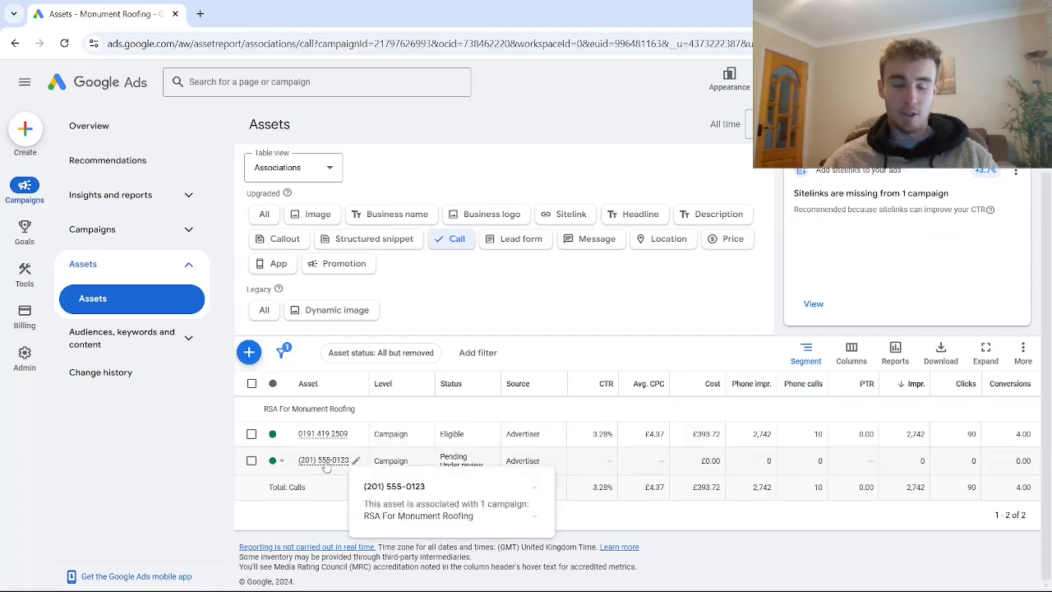
pyautogui.scroll(2, 333, 448)
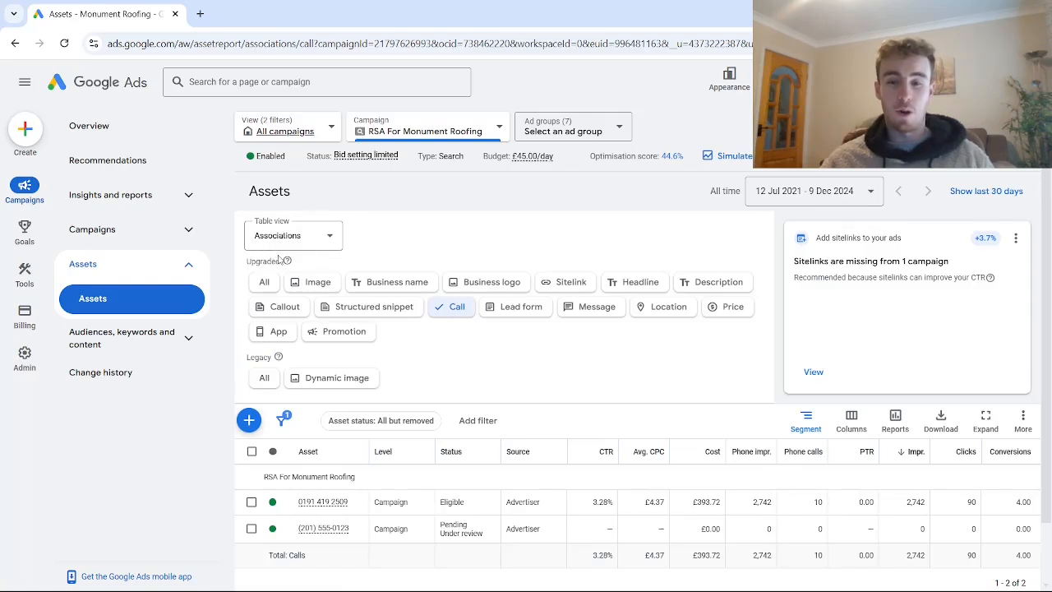
# Step: Open the conversions summary among the account goals
pyautogui.moveTo(25, 275)
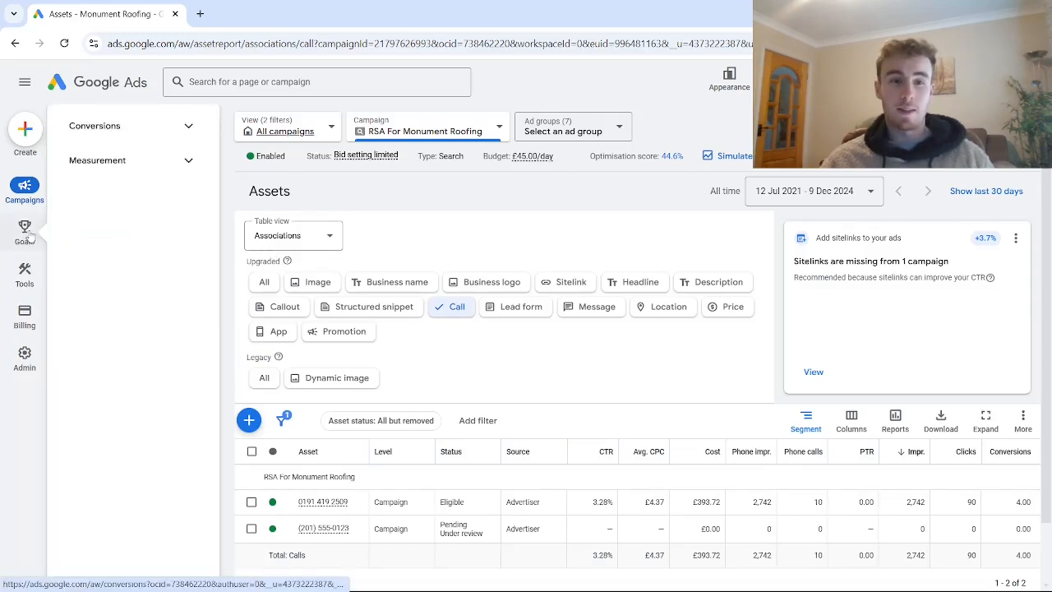
pyautogui.moveTo(25, 232)
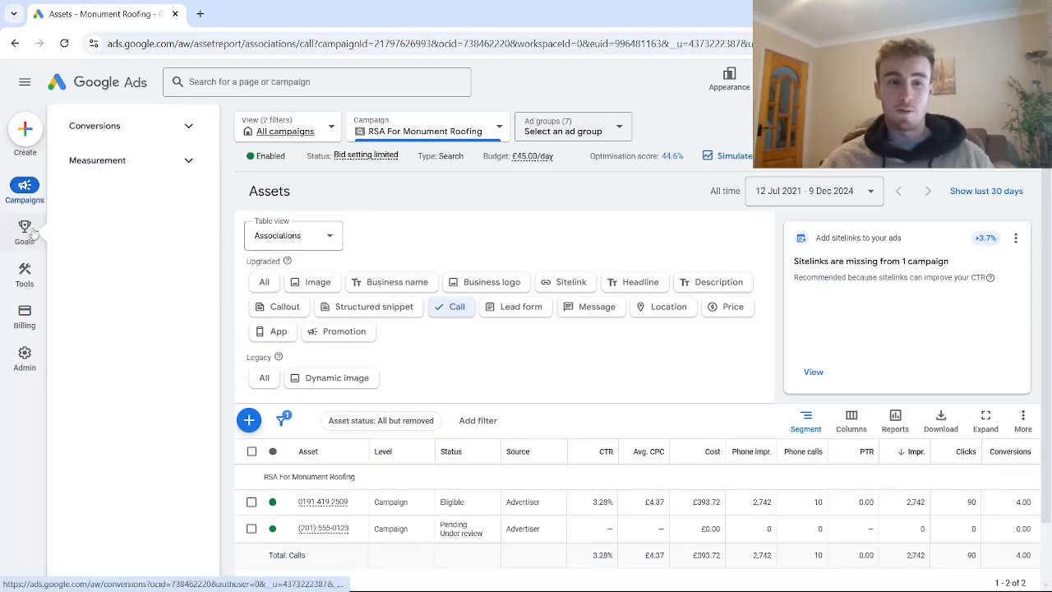
pyautogui.click(105, 134)
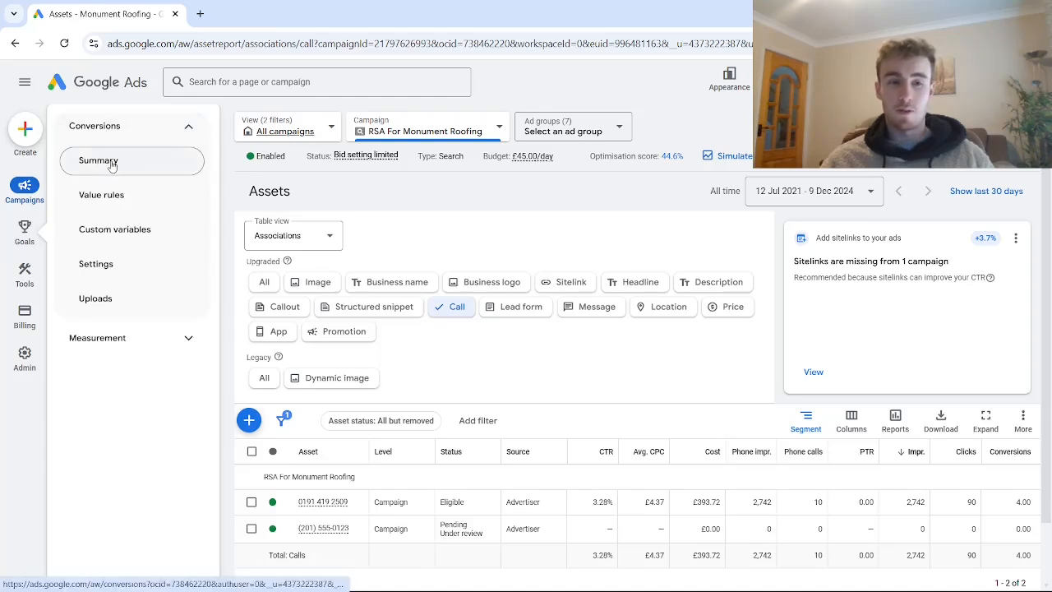
pyautogui.click(115, 165)
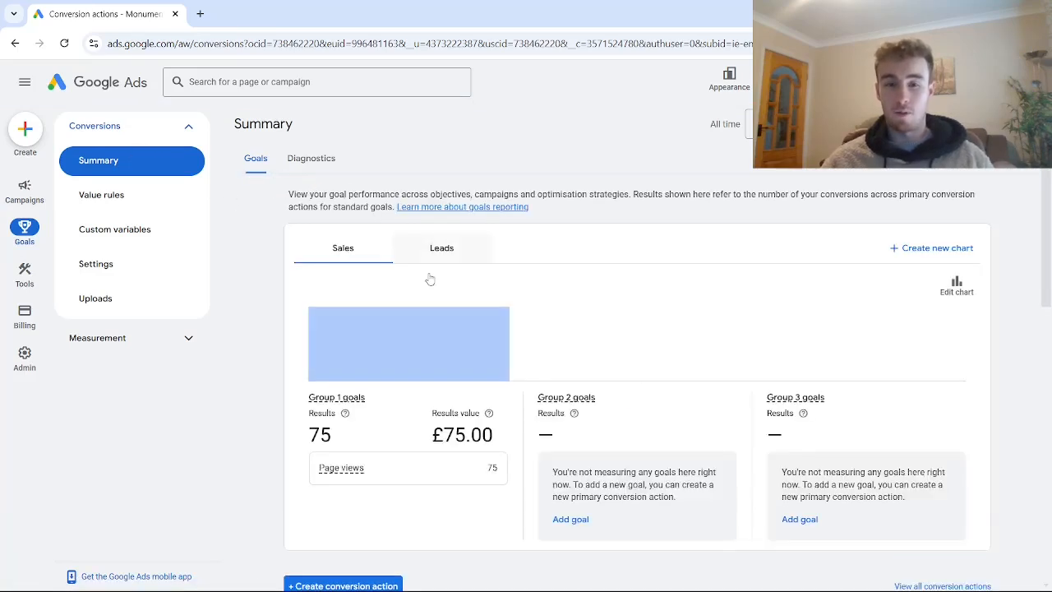
# Step: Create a phone call conversion action that tracks calls from ads using call extensions or call-only ads
pyautogui.scroll(-4, 448, 391)
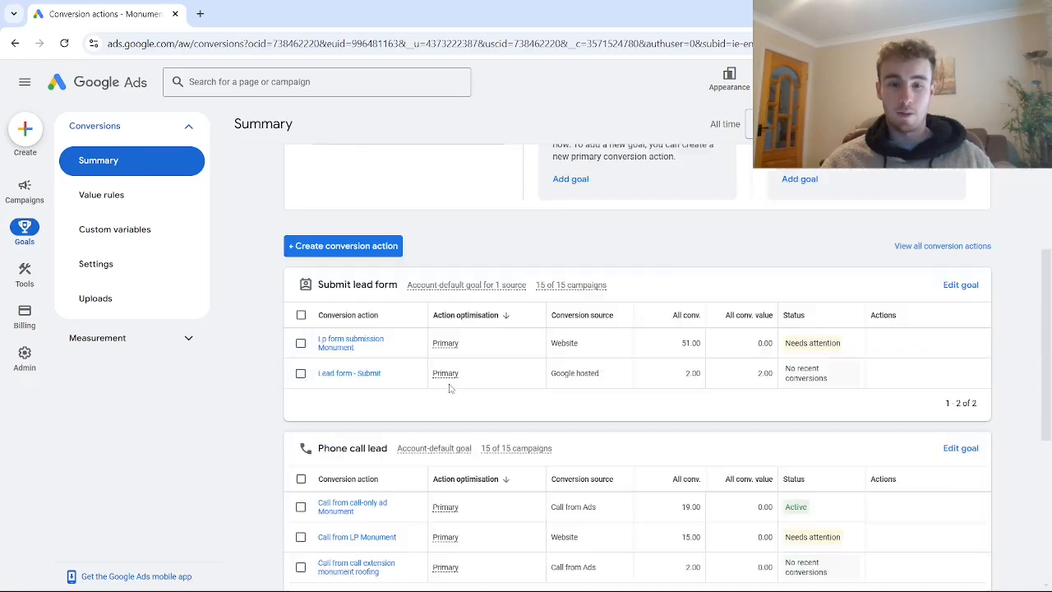
pyautogui.scroll(2, 448, 390)
pyautogui.scroll(-3, 416, 401)
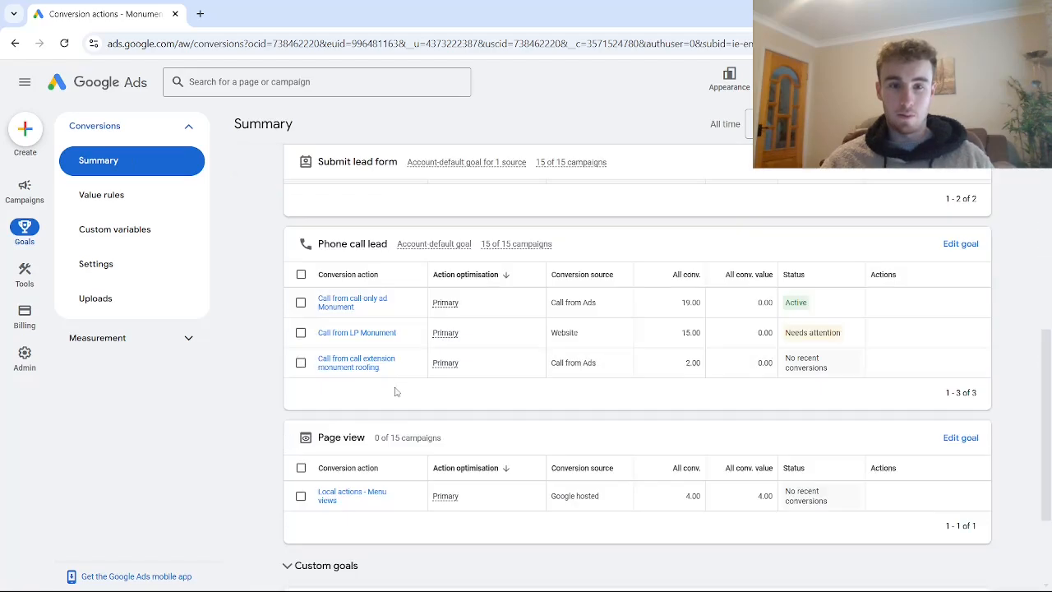
pyautogui.scroll(2, 416, 401)
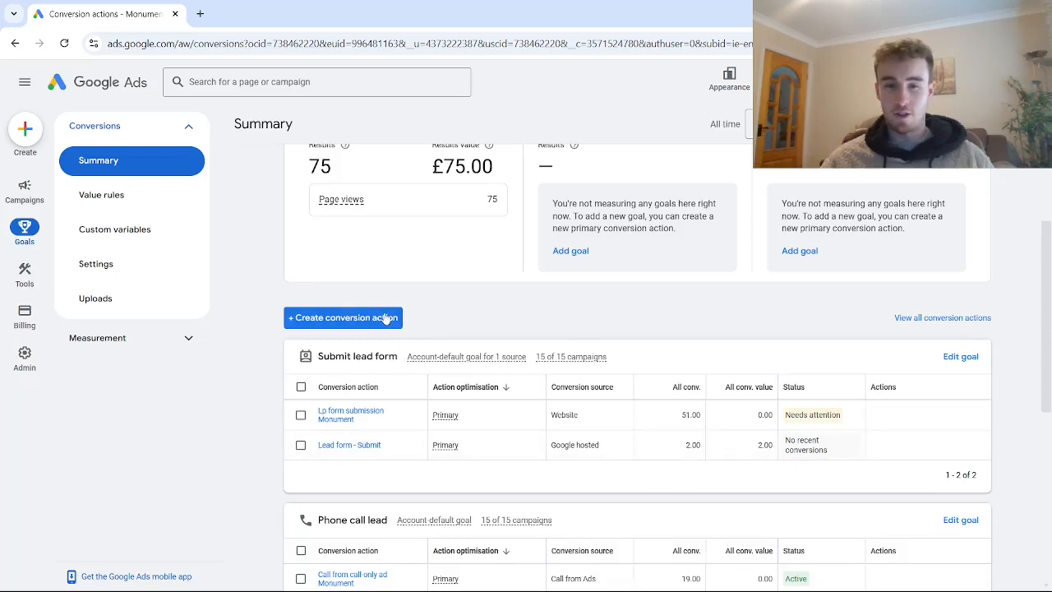
pyautogui.click(341, 319)
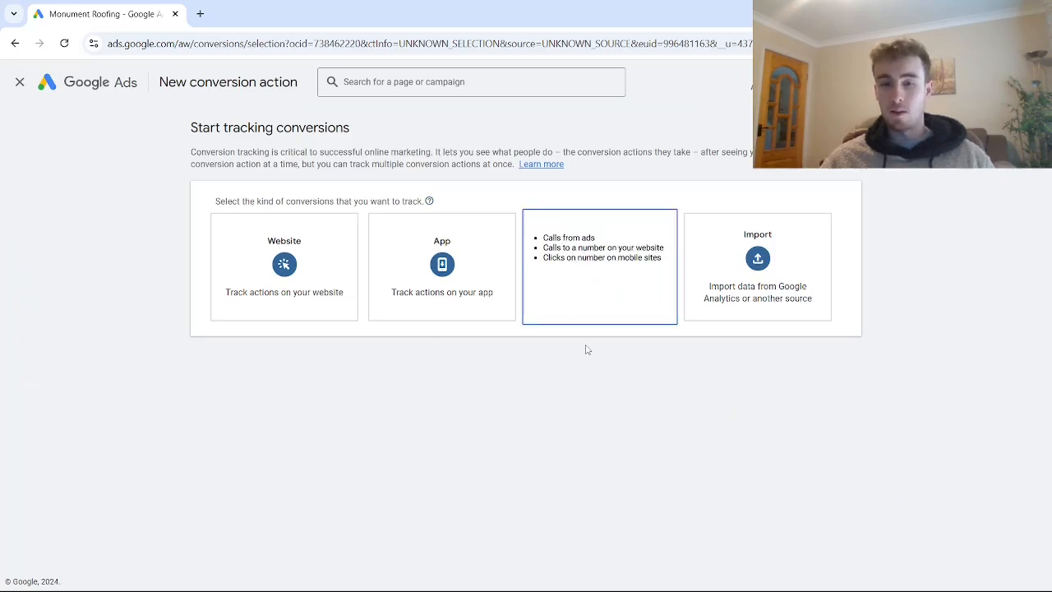
pyautogui.click(585, 279)
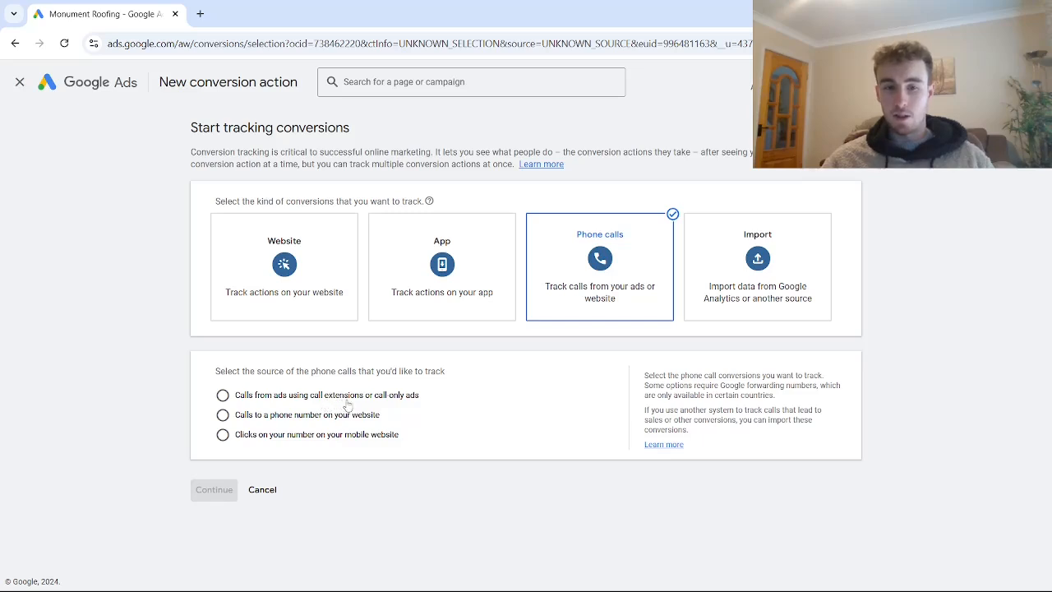
pyautogui.click(223, 395)
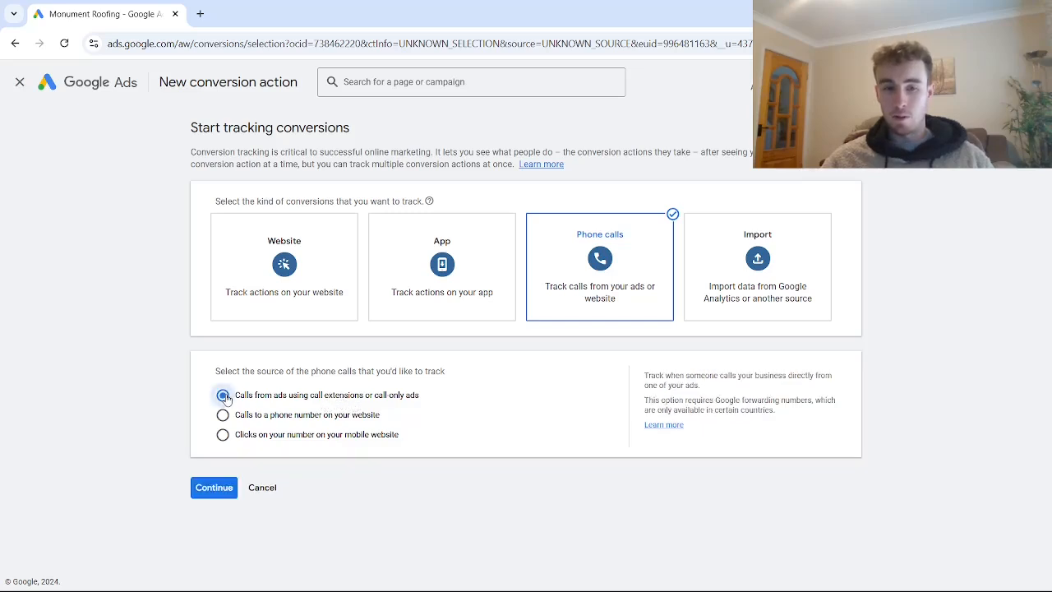
pyautogui.click(215, 488)
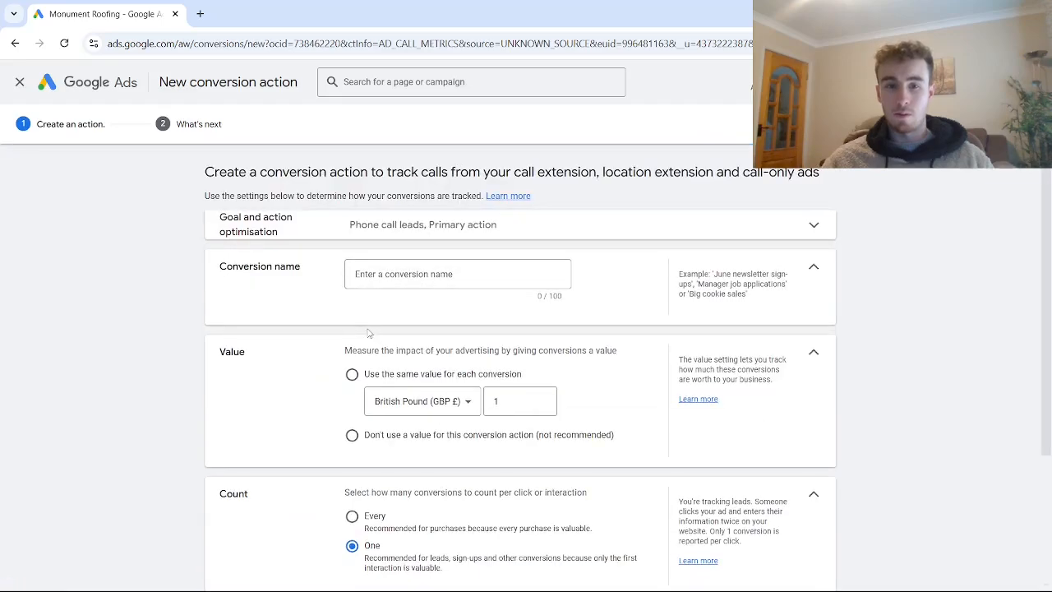
# Step: Name the conversion action "Call extension from video" and choose not to use a value for it
pyautogui.click(379, 276)
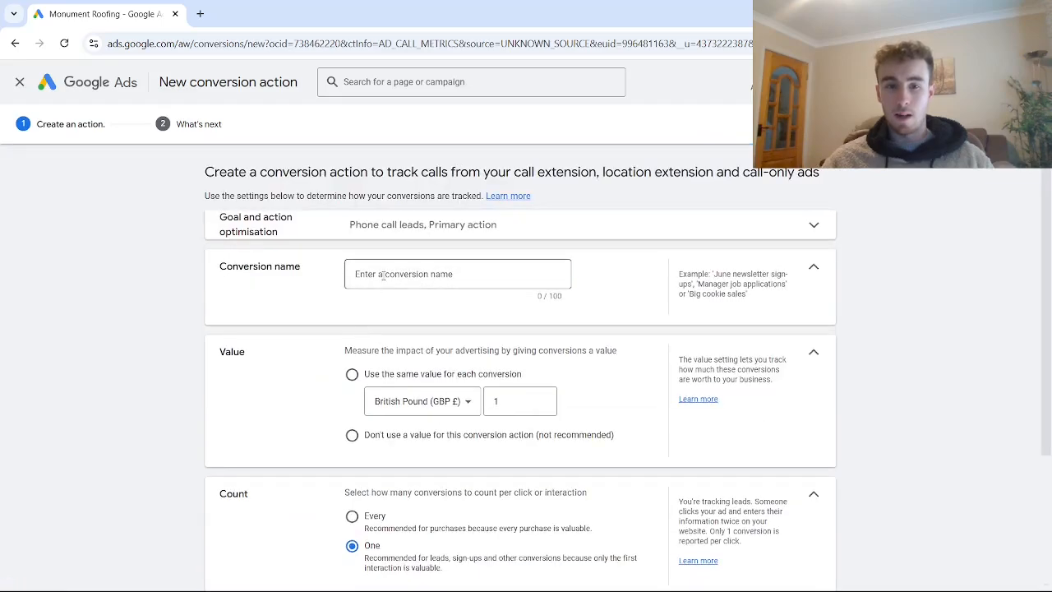
pyautogui.click(352, 435)
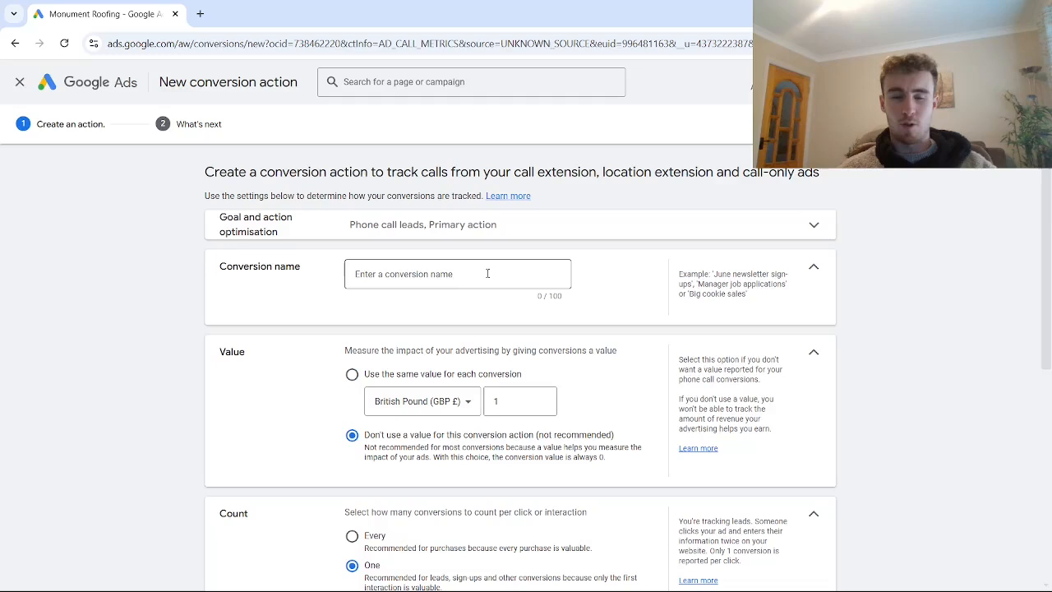
pyautogui.click(383, 275)
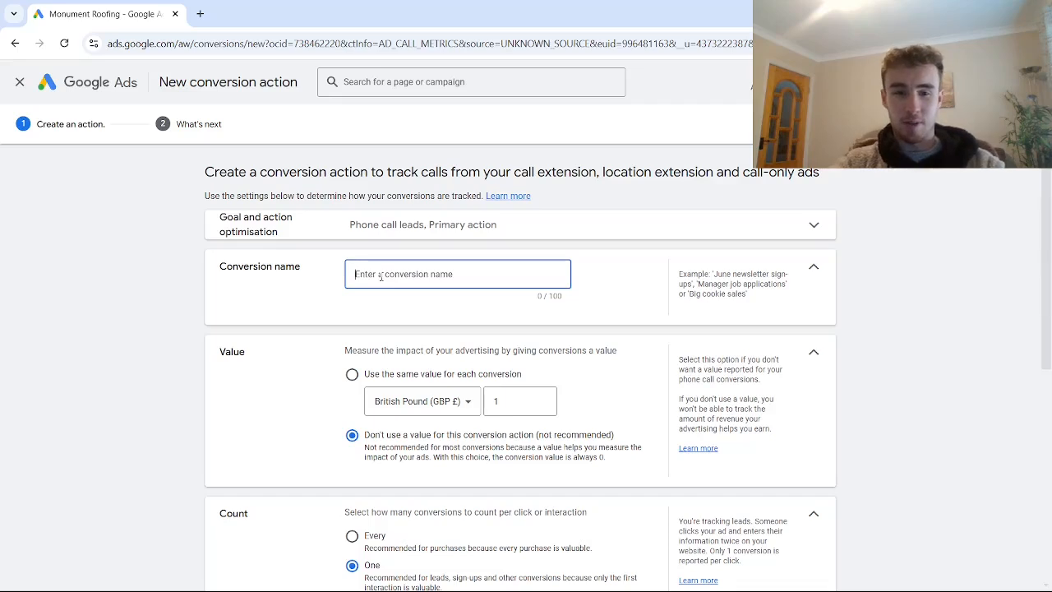
pyautogui.write('Cal')
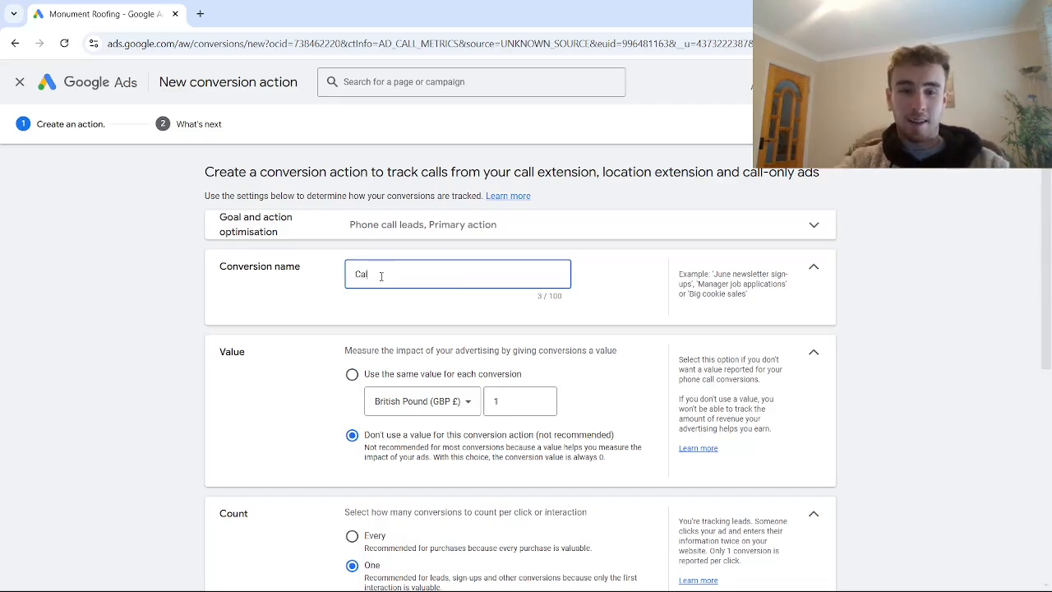
pyautogui.write('l extension from')
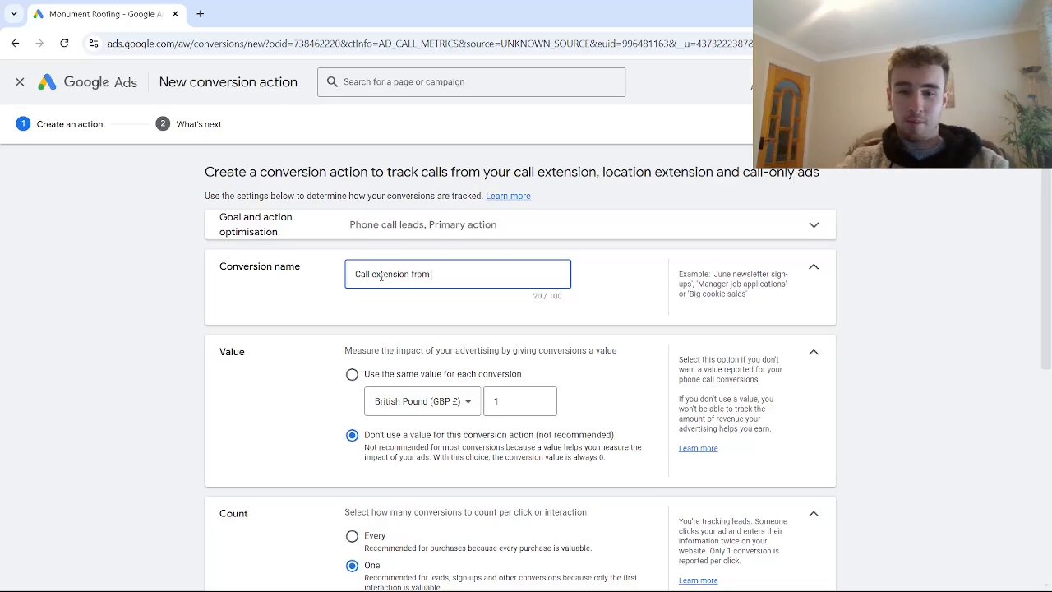
pyautogui.write(' video')
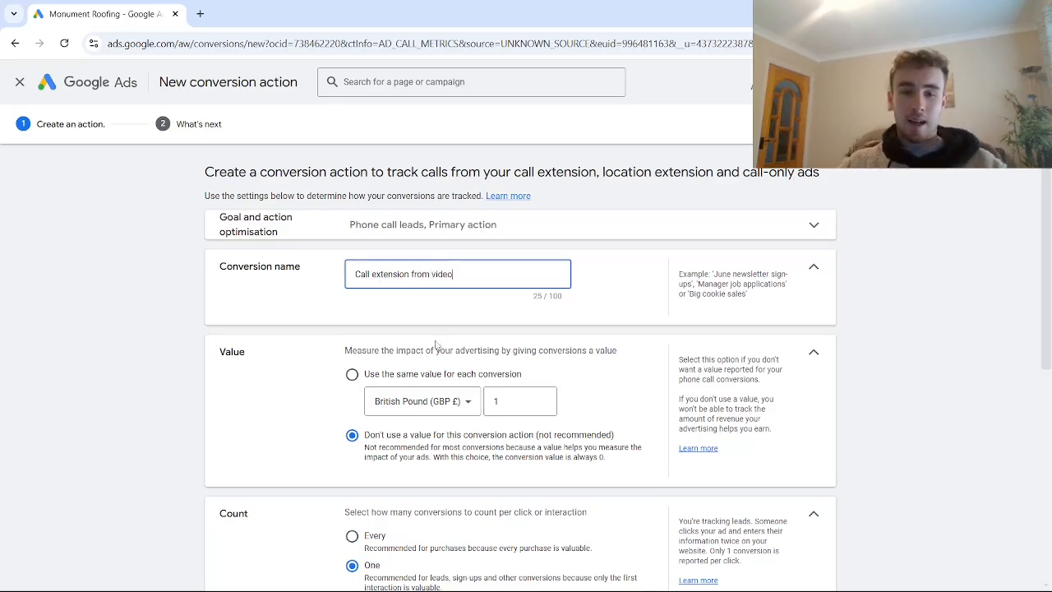
# Step: Set the minimum call length that counts as a conversion to 1 second
pyautogui.scroll(-2, 411, 339)
pyautogui.scroll(2, 362, 296)
pyautogui.scroll(-1, 334, 355)
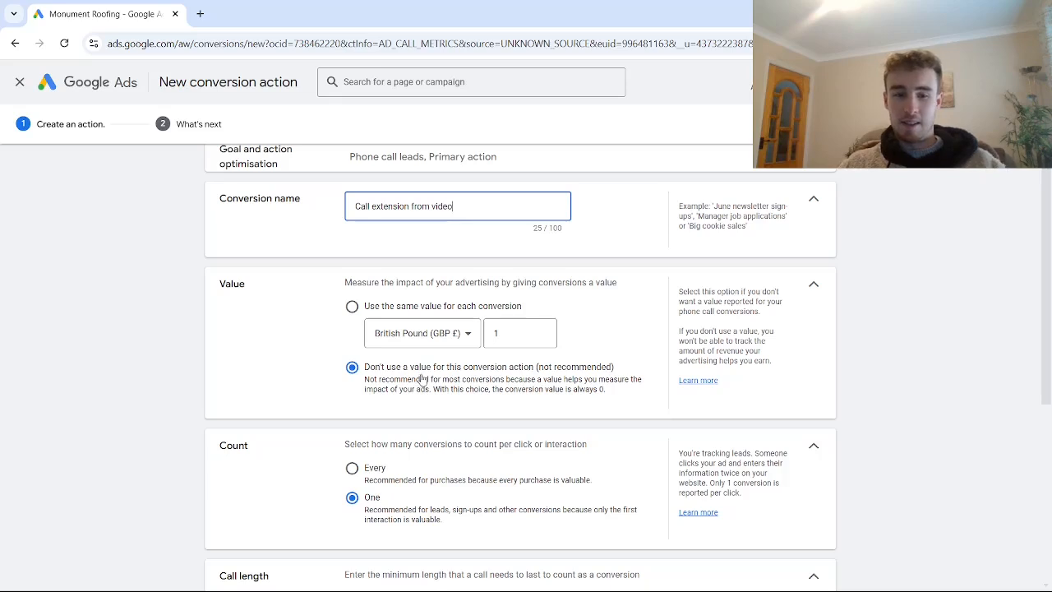
pyautogui.scroll(-1, 236, 397)
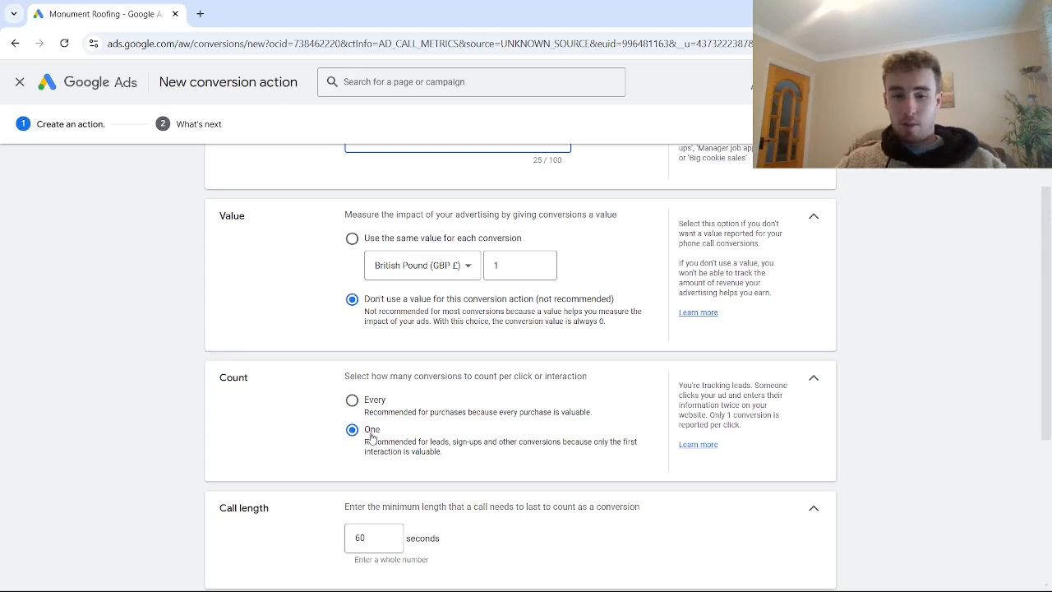
pyautogui.scroll(-2, 371, 438)
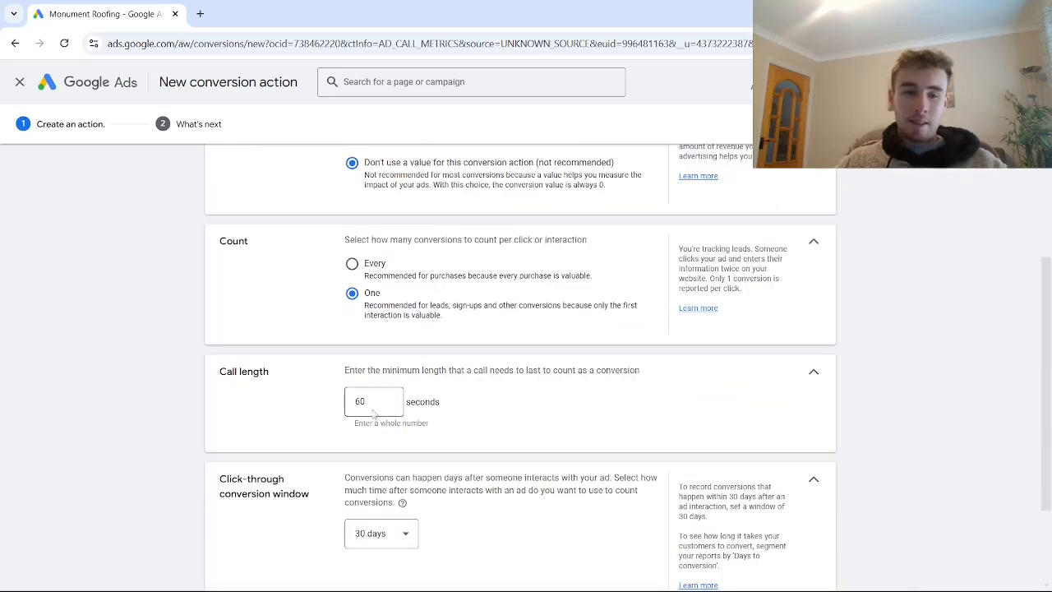
pyautogui.moveTo(372, 402); pyautogui.dragTo(349, 409)
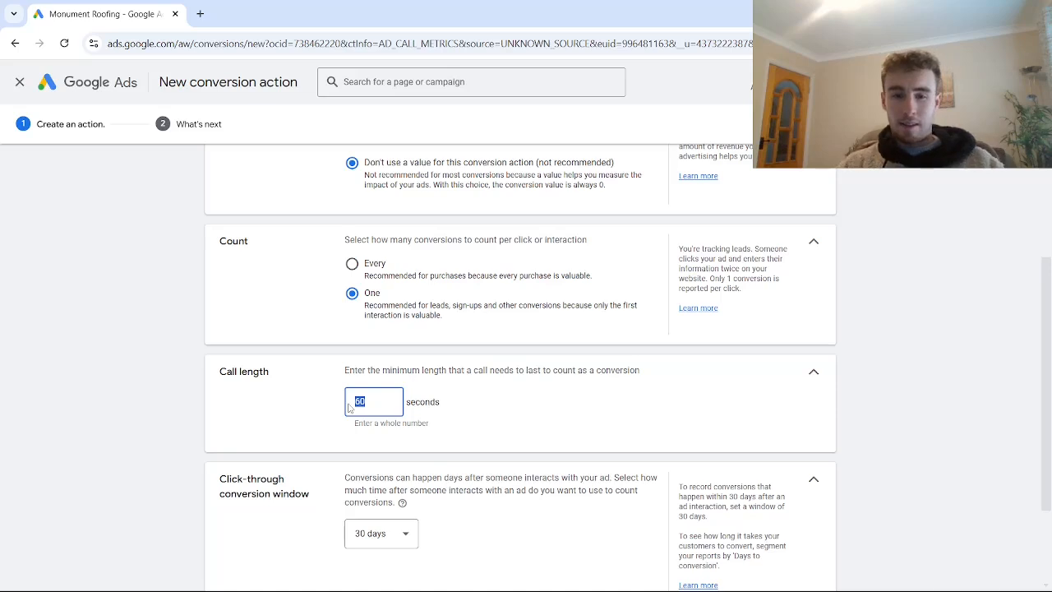
pyautogui.press('BackSpace')
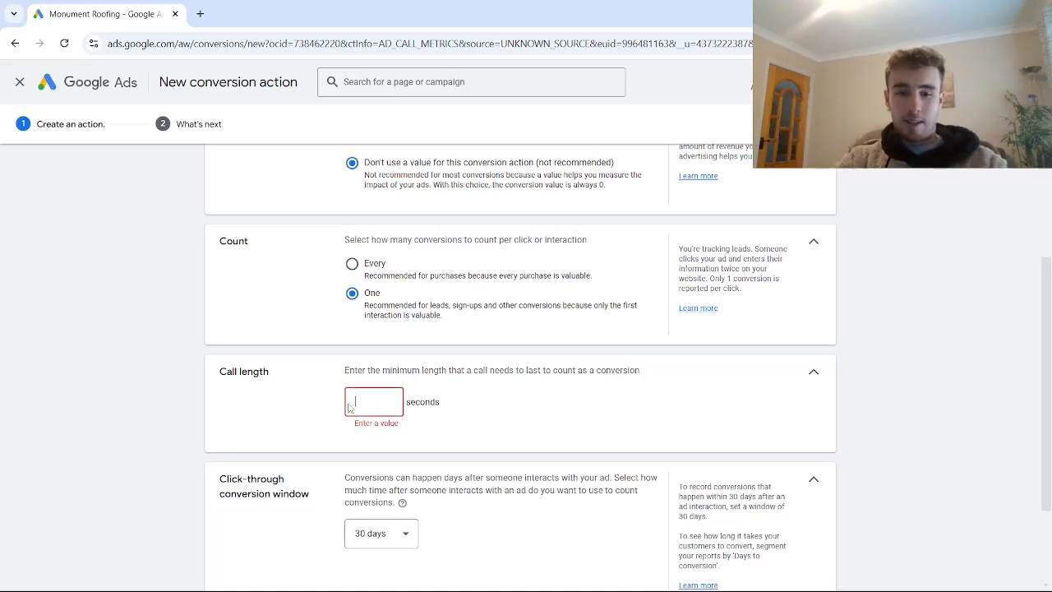
pyautogui.write('1')
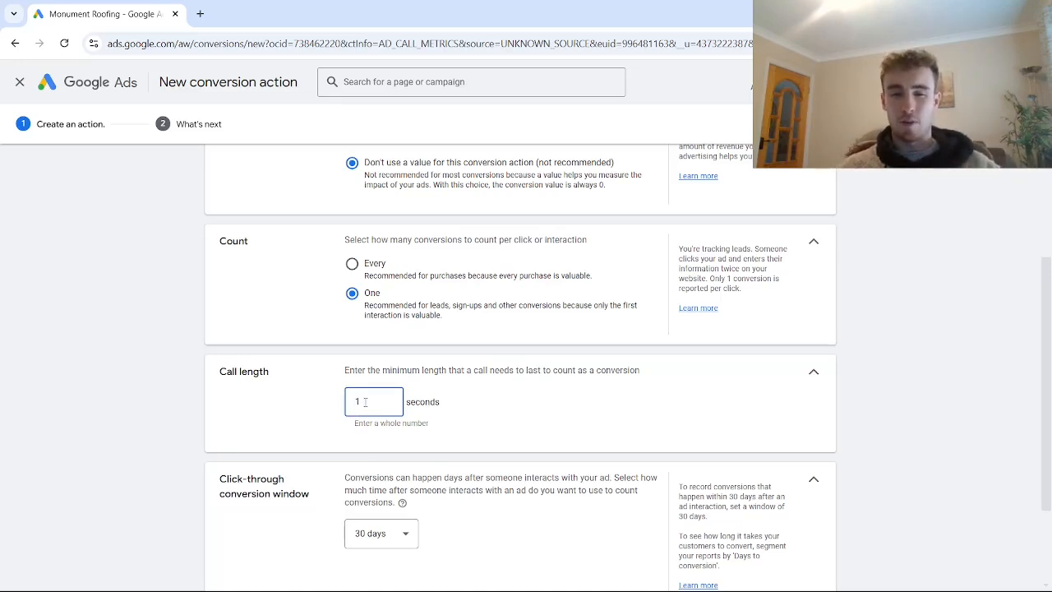
# Step: Create the conversion action with the 30-day click-through window and data-driven attribution, and finish its setup
pyautogui.scroll(-2, 364, 401)
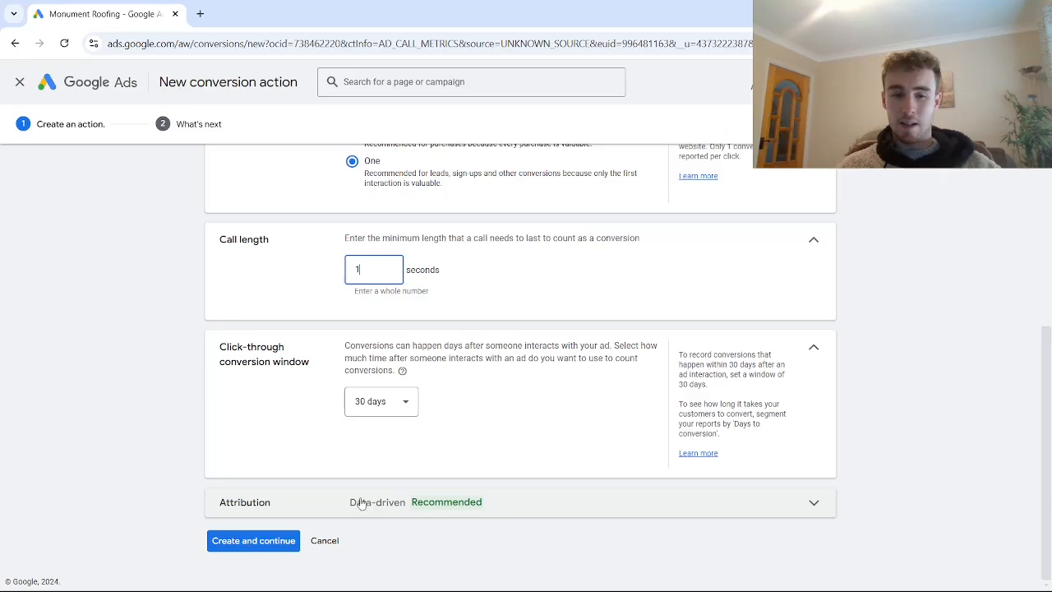
pyautogui.click(277, 541)
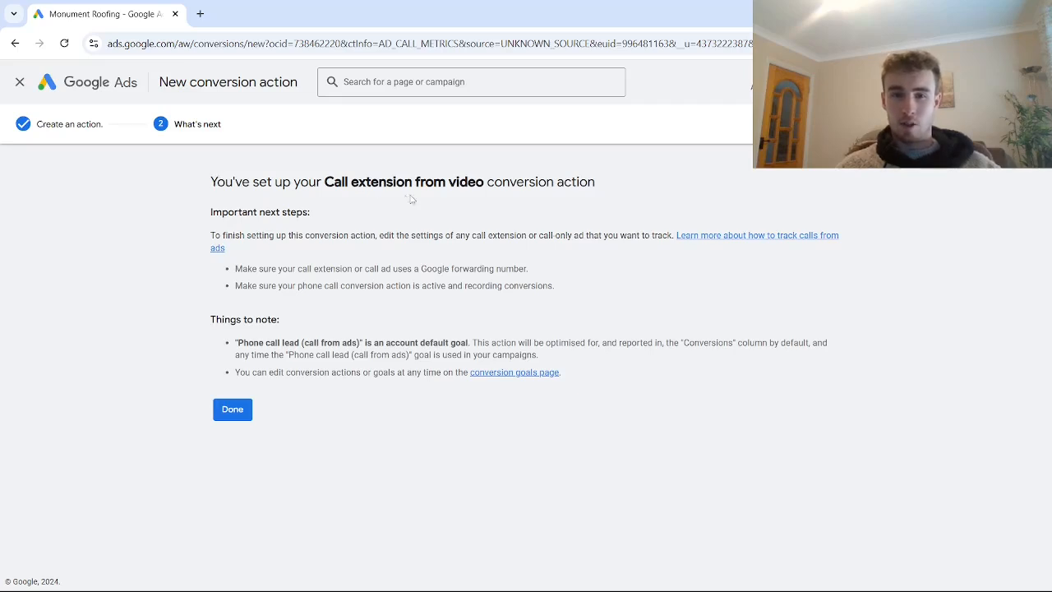
pyautogui.click(233, 409)
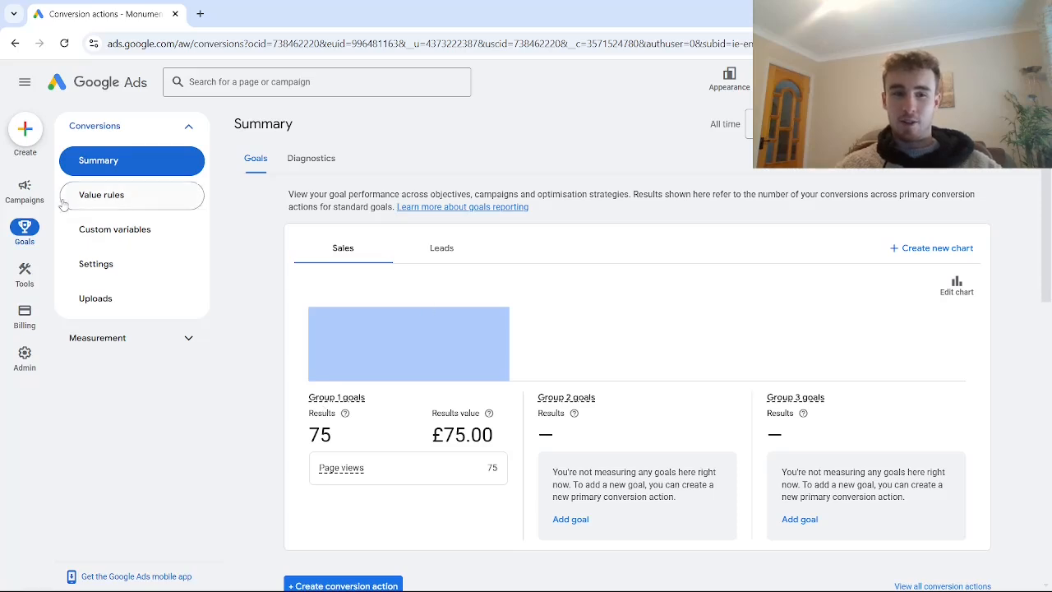
# Step: Open the assets of the RSA For Monument Roofing campaign and show only the call assets
pyautogui.moveTo(24, 191)
pyautogui.click(91, 132)
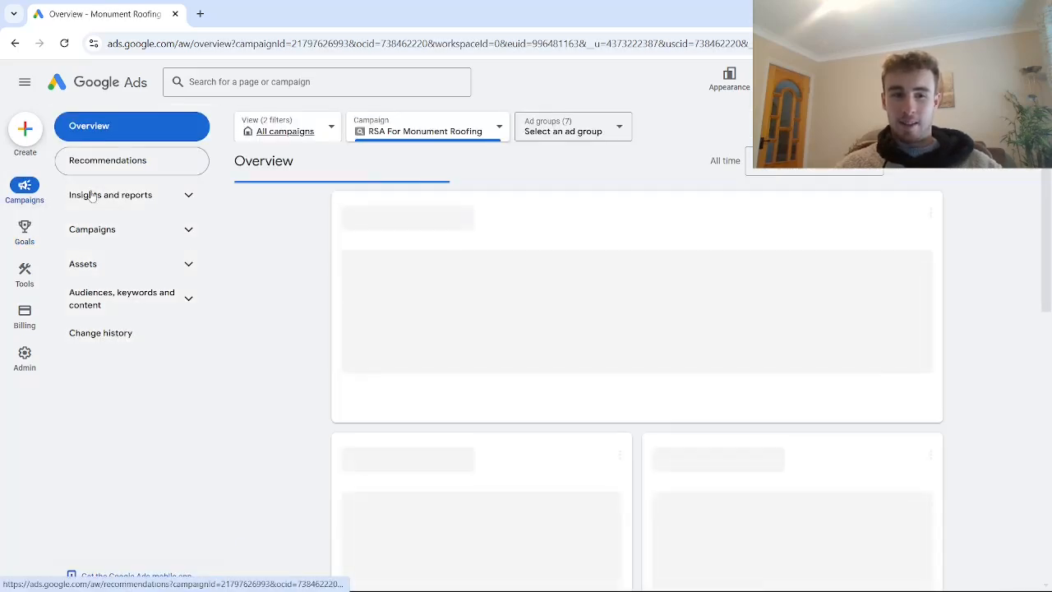
pyautogui.click(148, 265)
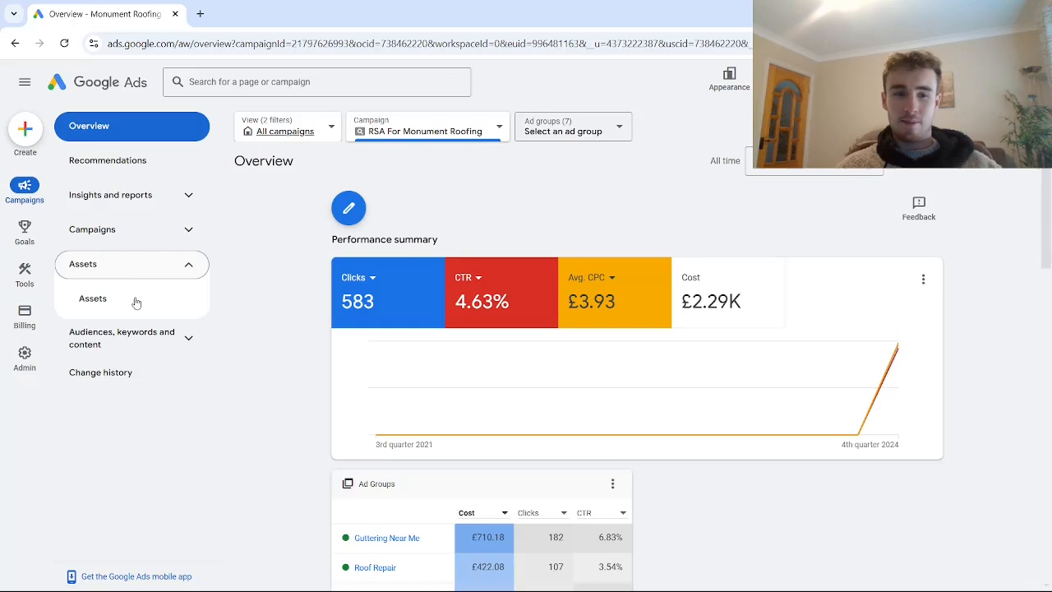
pyautogui.click(135, 302)
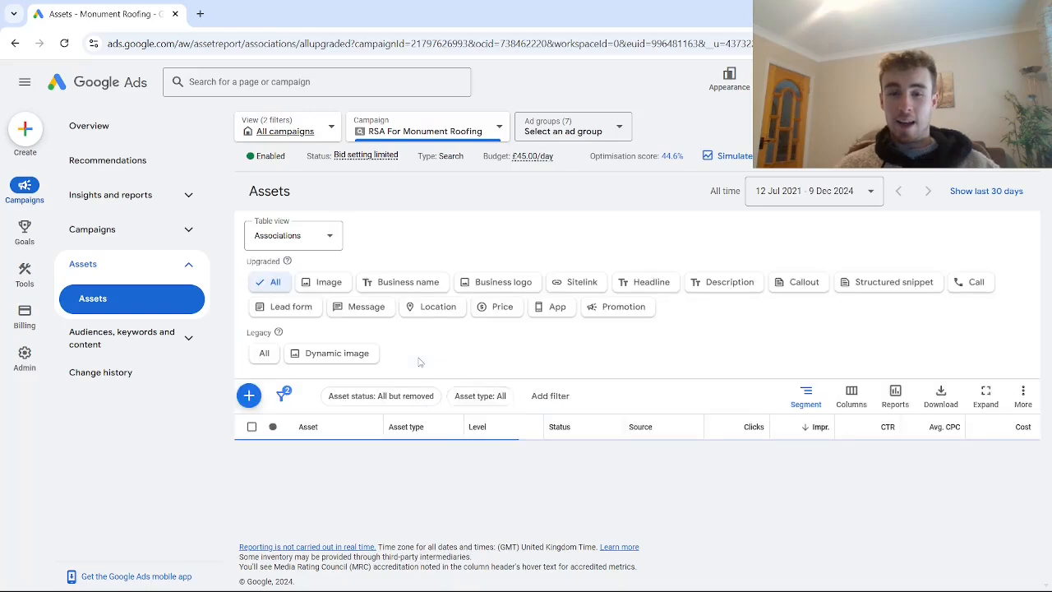
pyautogui.click(538, 312)
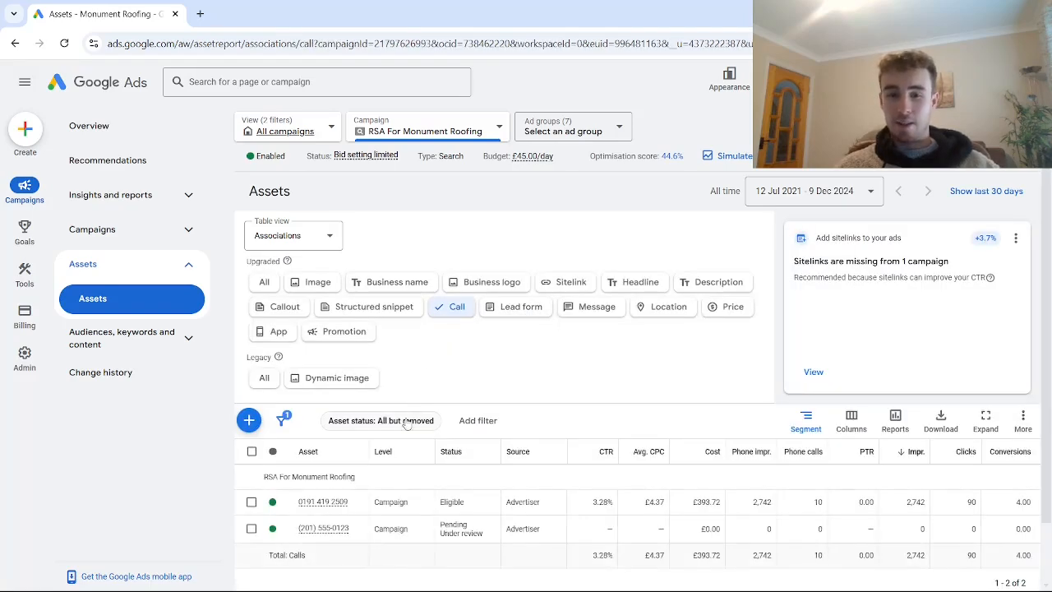
# Step: Edit the newly added call asset under review to use the "Call extension from video" conversion action, and save it
pyautogui.scroll(-2, 406, 424)
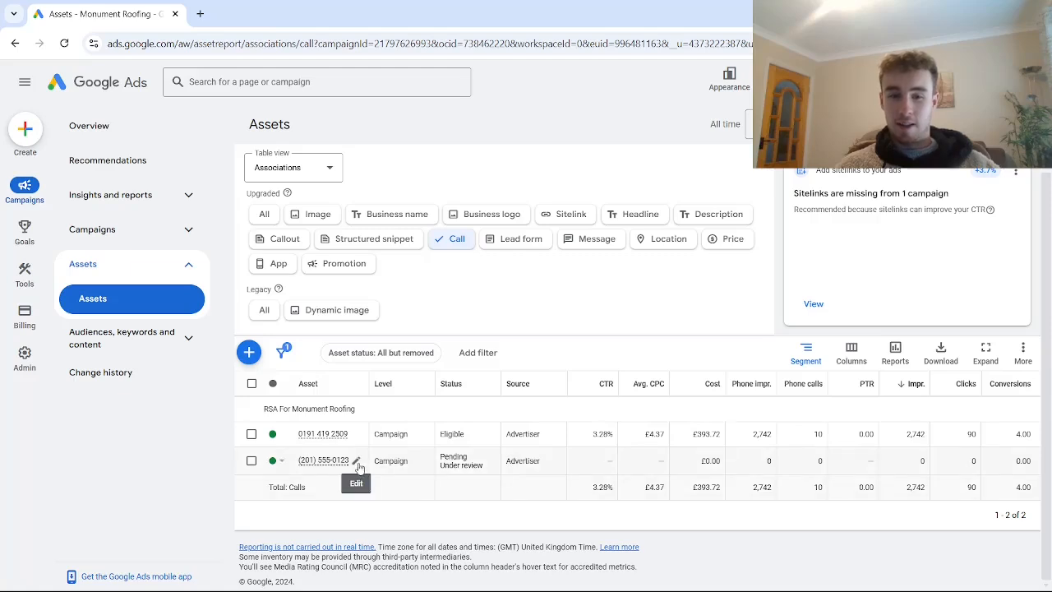
pyautogui.click(351, 469)
pyautogui.click(351, 470)
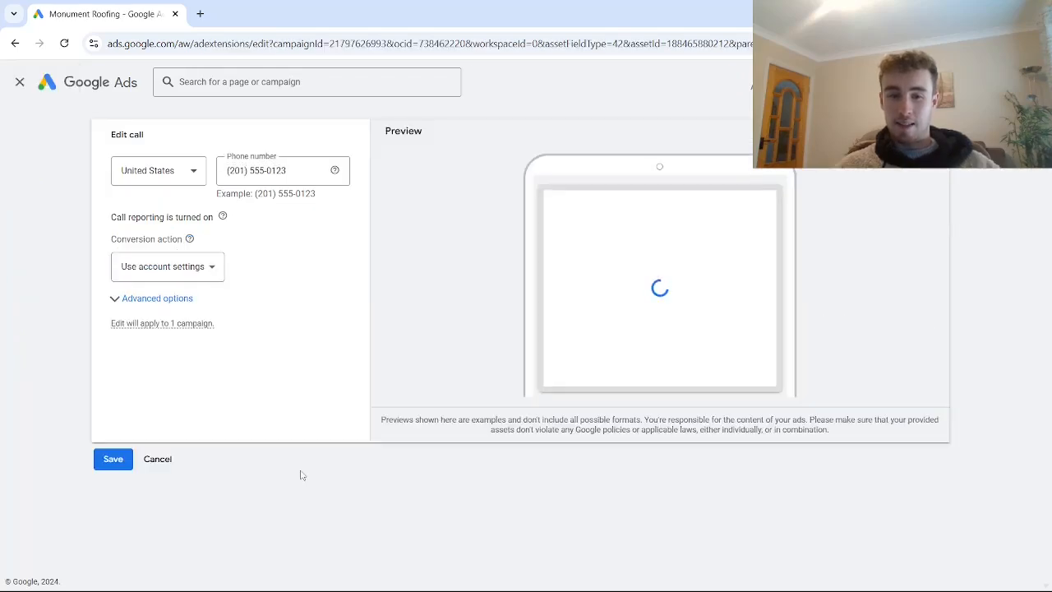
pyautogui.click(184, 272)
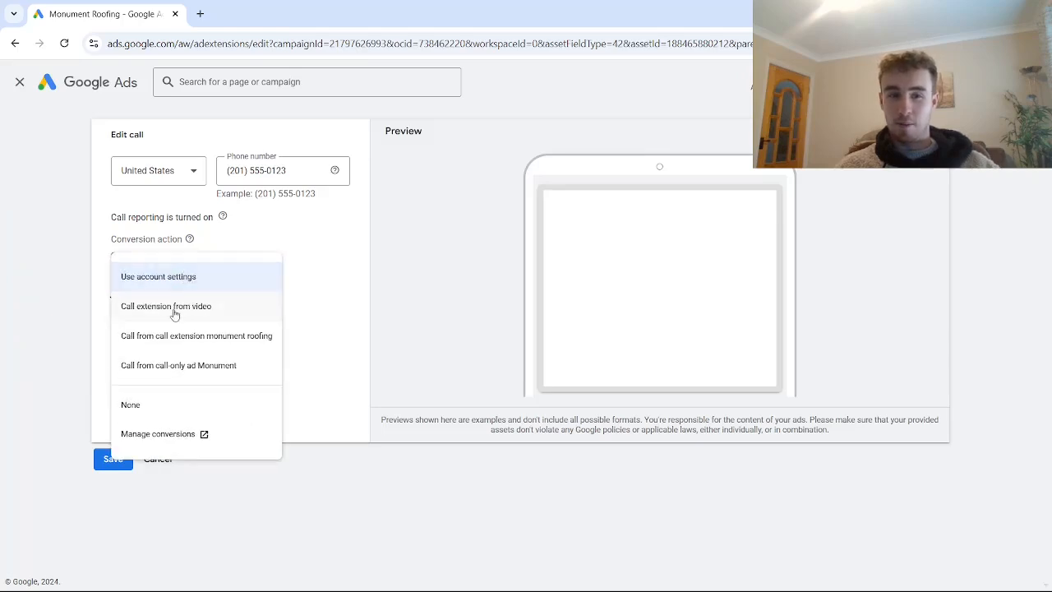
pyautogui.click(182, 280)
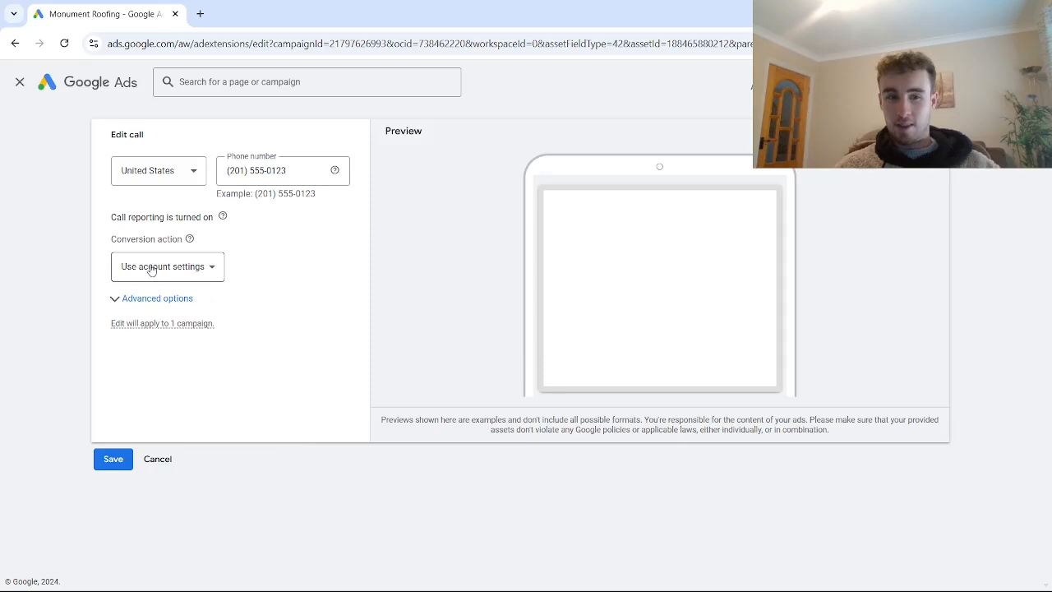
pyautogui.click(148, 273)
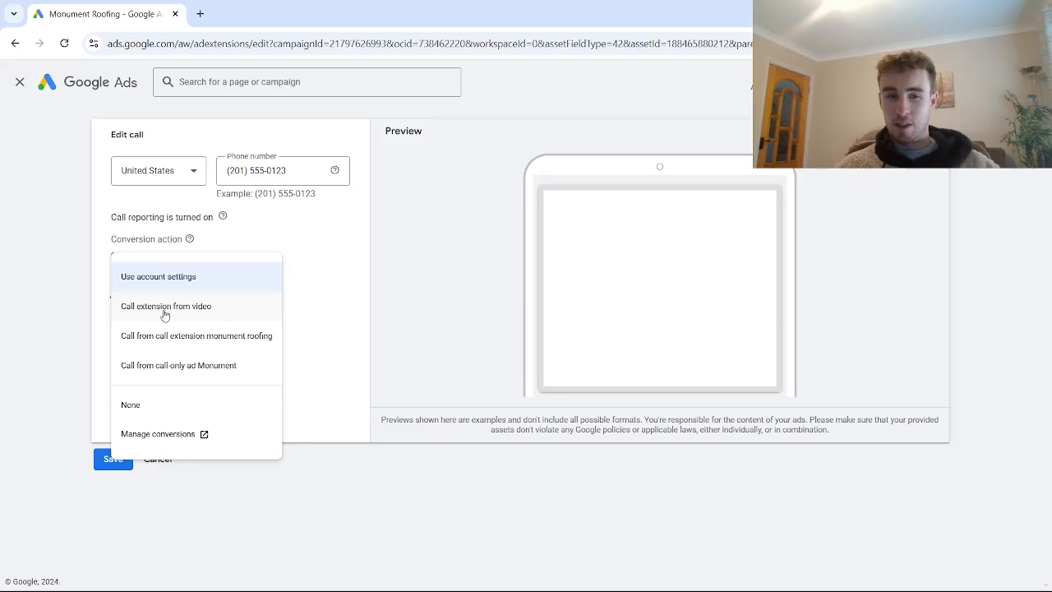
pyautogui.click(163, 313)
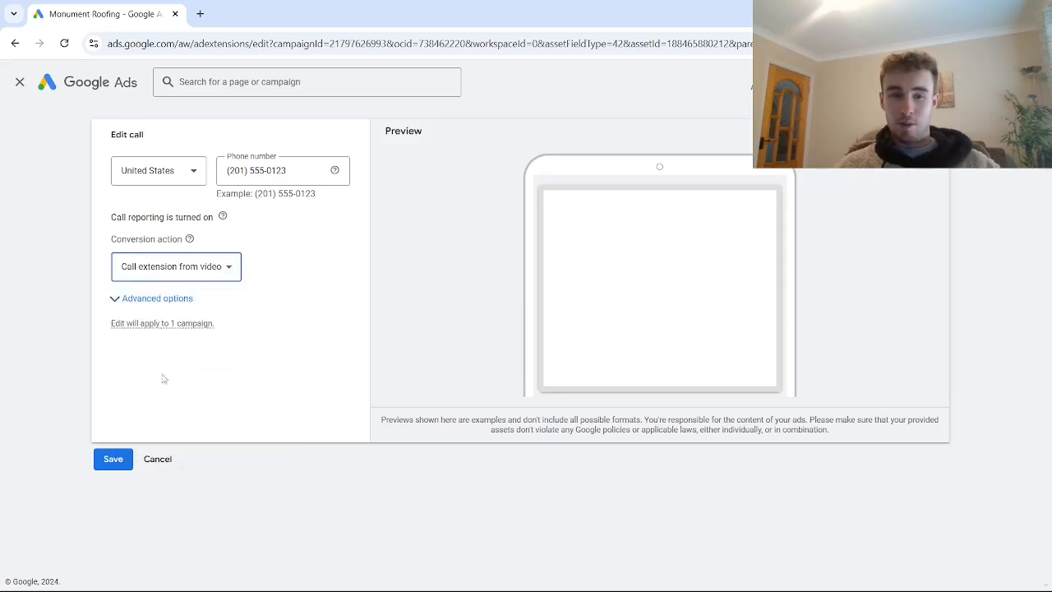
pyautogui.click(112, 459)
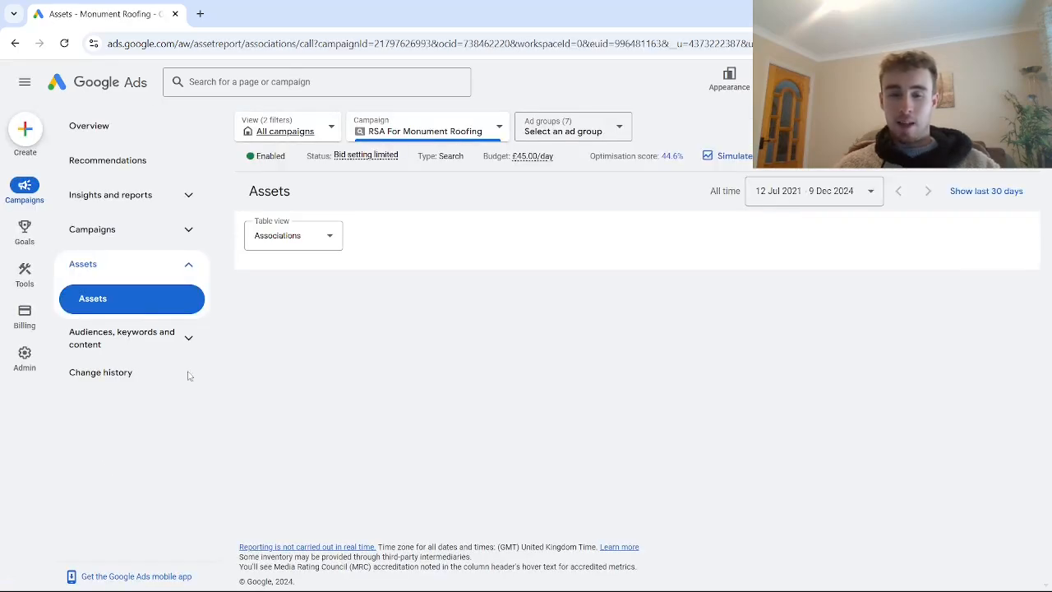
# Step: Return to the campaign's overview and view its performance chart
pyautogui.click(90, 126)
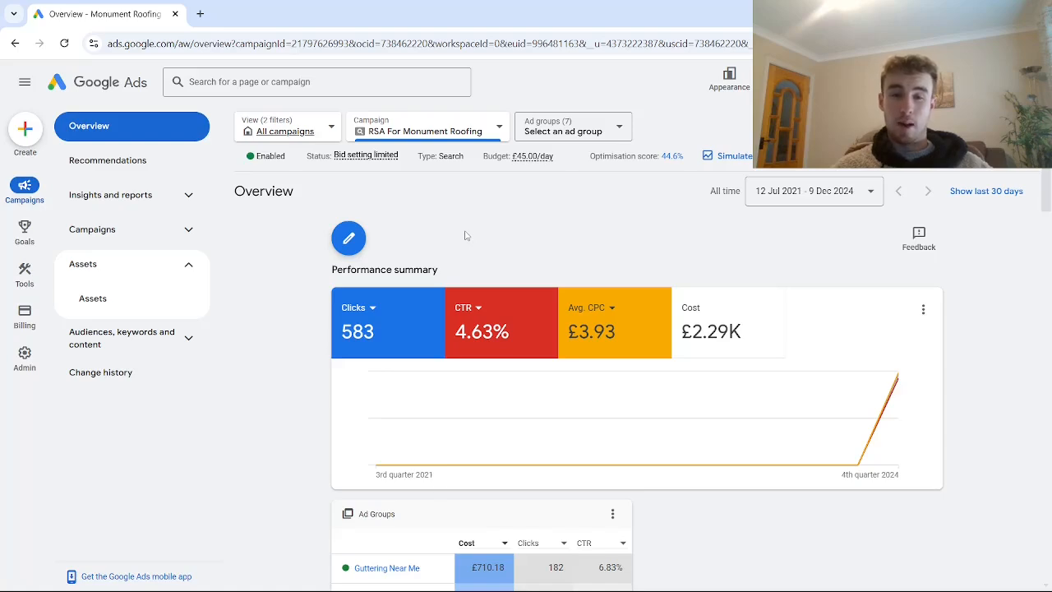
pyautogui.moveTo(763, 440)
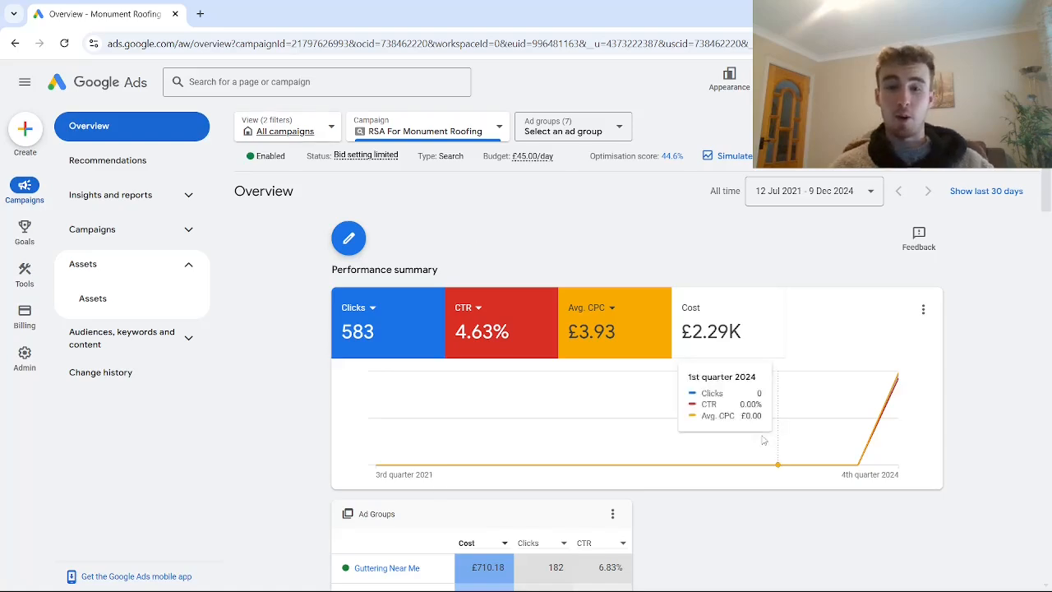